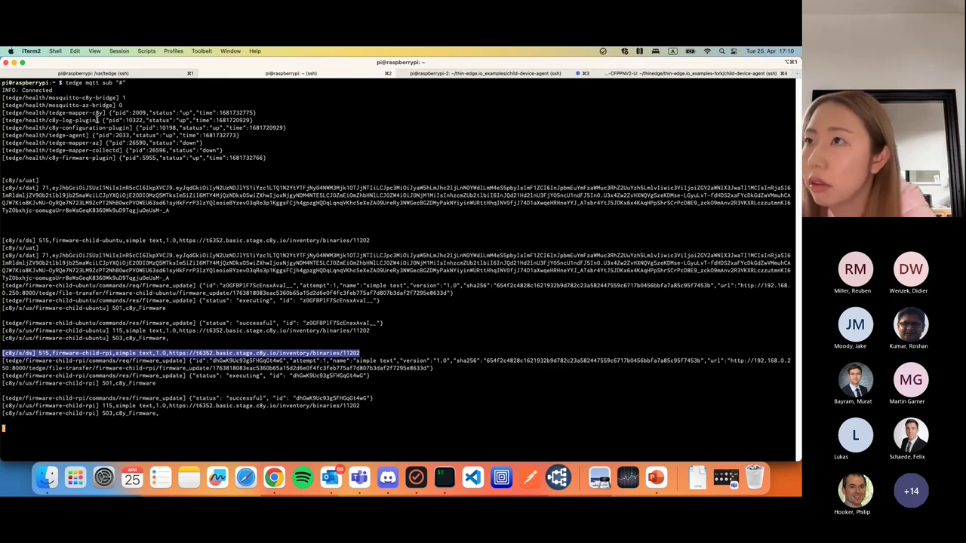
Step: Print the /var/tedge directory tree with tree in the /var/tedge session
key(super+1)
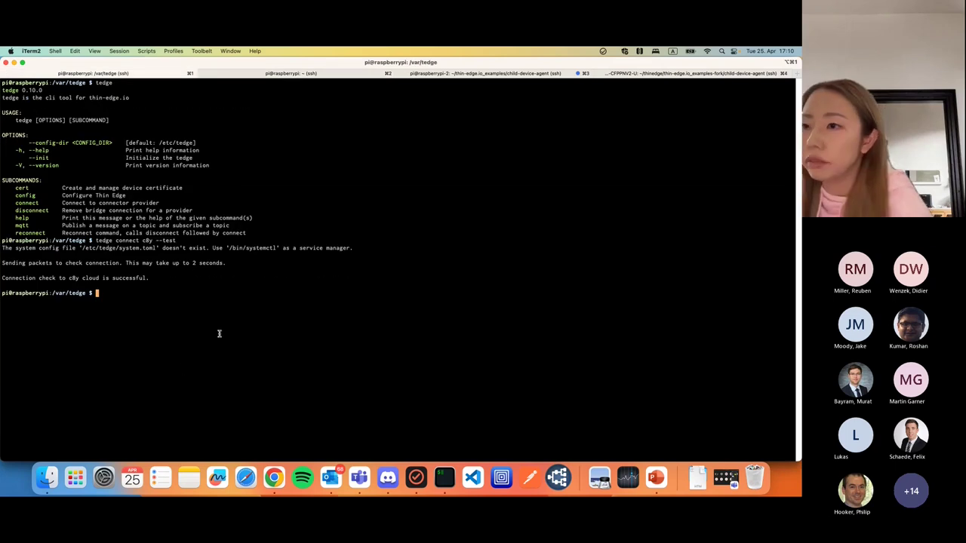
key(Up)
key(BackSpace)
key(BackSpace)
key(BackSpace)
key(BackSpace)
key(BackSpace)
key(BackSpace)
key(BackSpace)
key(BackSpace)
key(BackSpace)
key(BackSpace)
key(BackSpace)
key(BackSpace)
key(BackSpace)
key(BackSpace)
key(BackSpace)
key(BackSpace)
key(BackSpace)
key(BackSpace)
key(BackSpace)
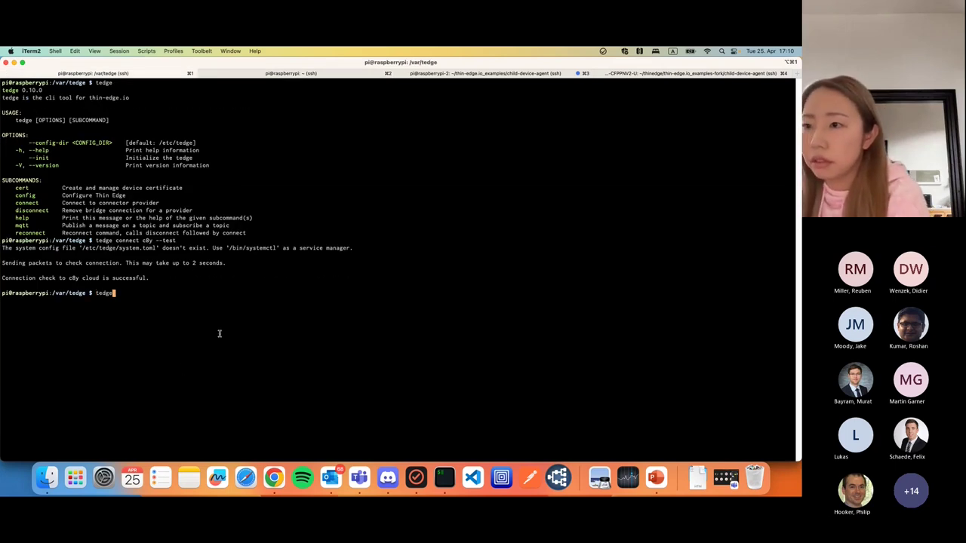
key(BackSpace)
key(BackSpace)
key(BackSpace)
key(BackSpace)
text(ree)
key(Return)
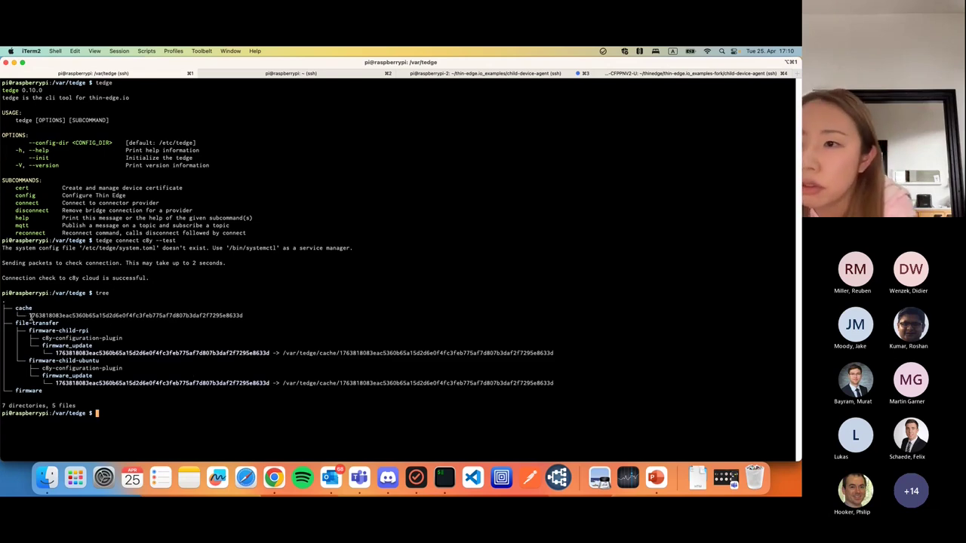
Step: Highlight the cached firmware hash, then run ls -ltr cache/ to confirm the single file
drag(29, 315, 244, 315)
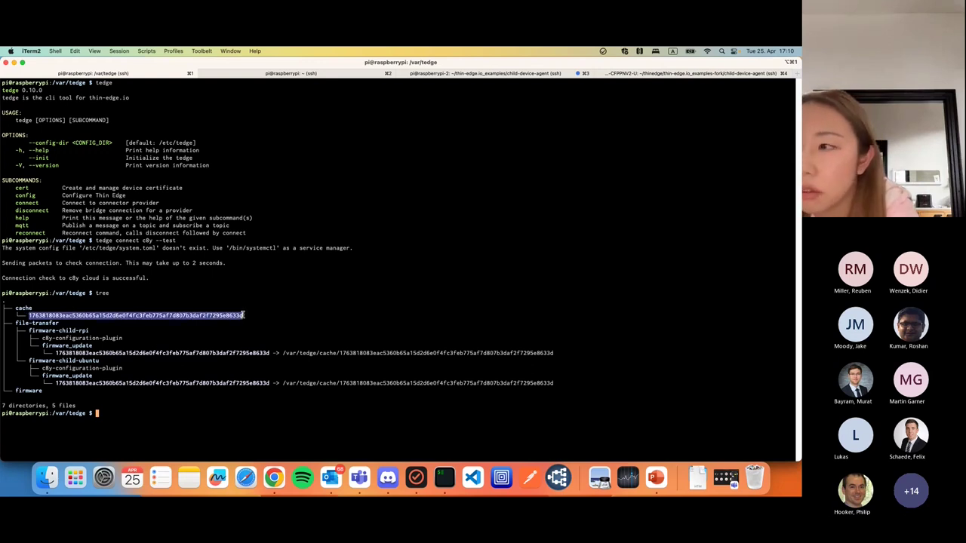
click(216, 408)
text(ls -ltr /)
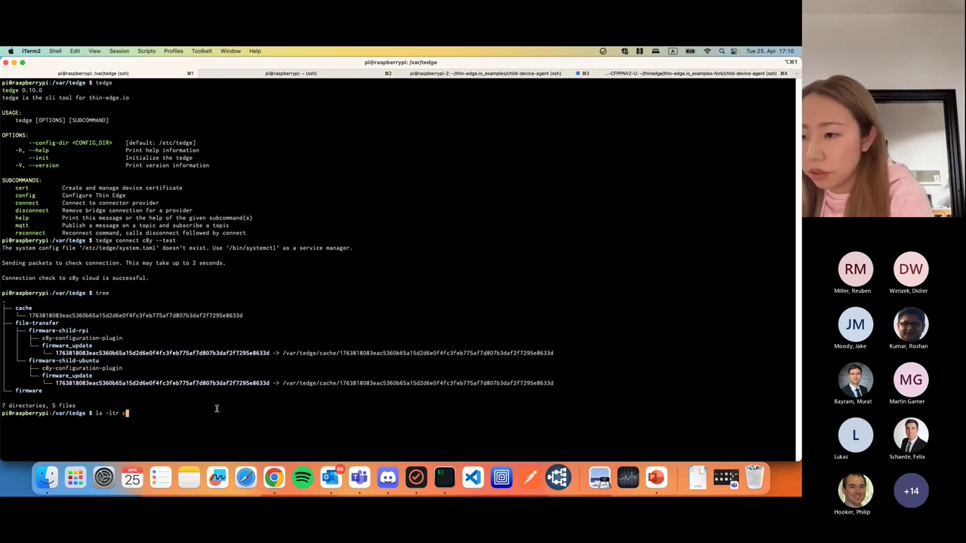
key(BackSpace)
text(cache/)
key(Return)
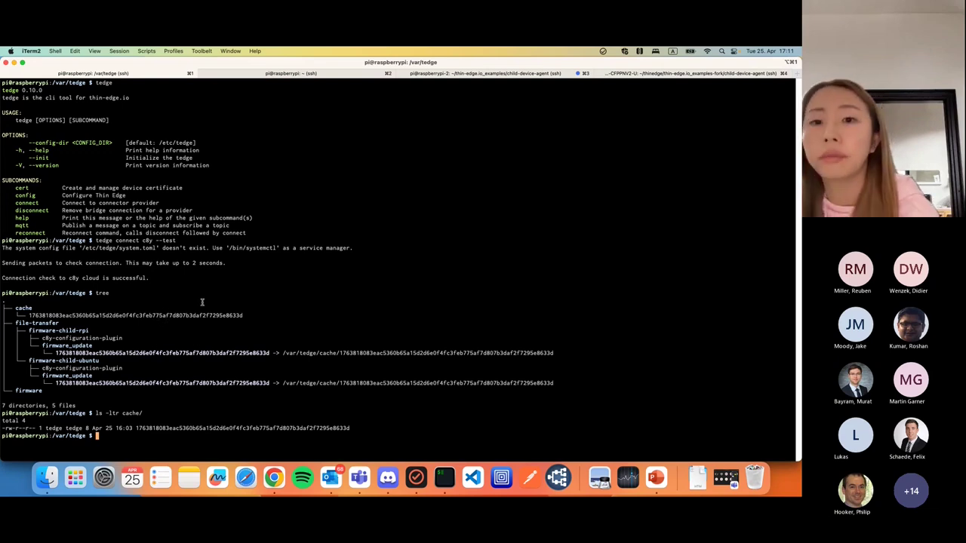
Step: Highlight the firmware URL and executing/501 lines in the MQTT log, then view the child-device-agent output
click(270, 75)
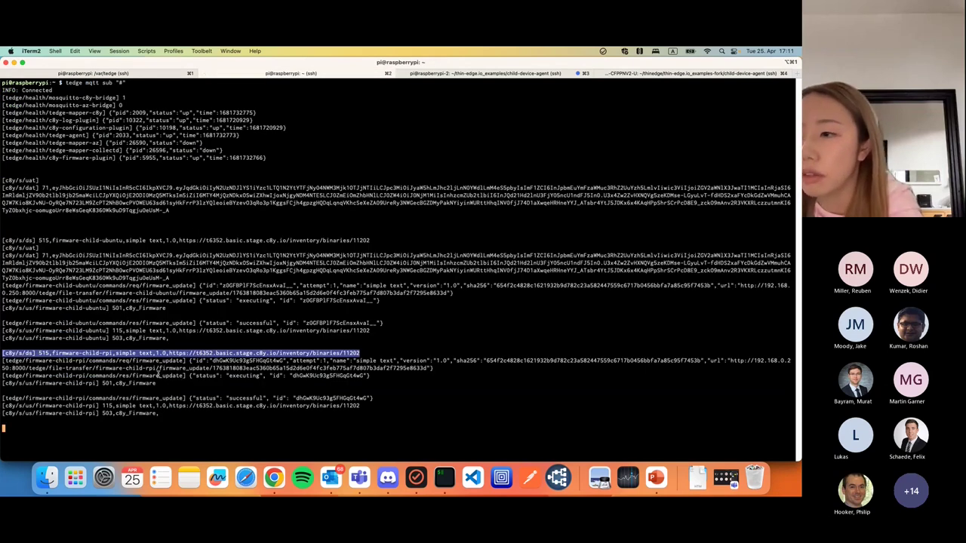
click(390, 368)
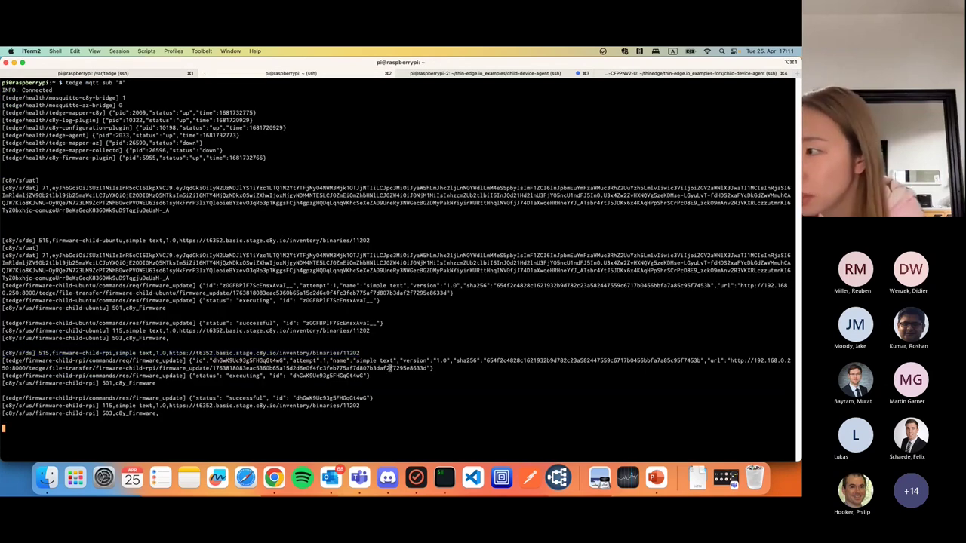
drag(441, 368, 1, 360)
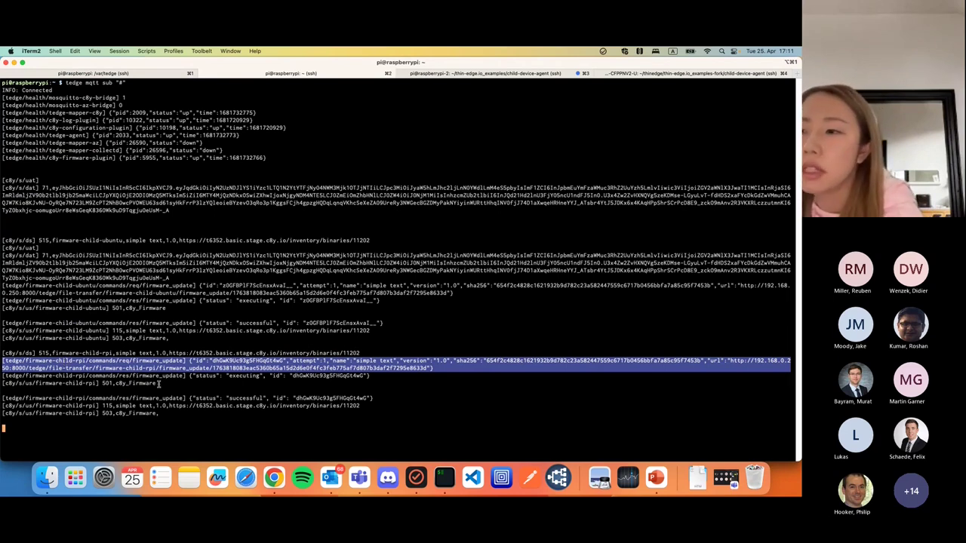
drag(159, 383, 1, 376)
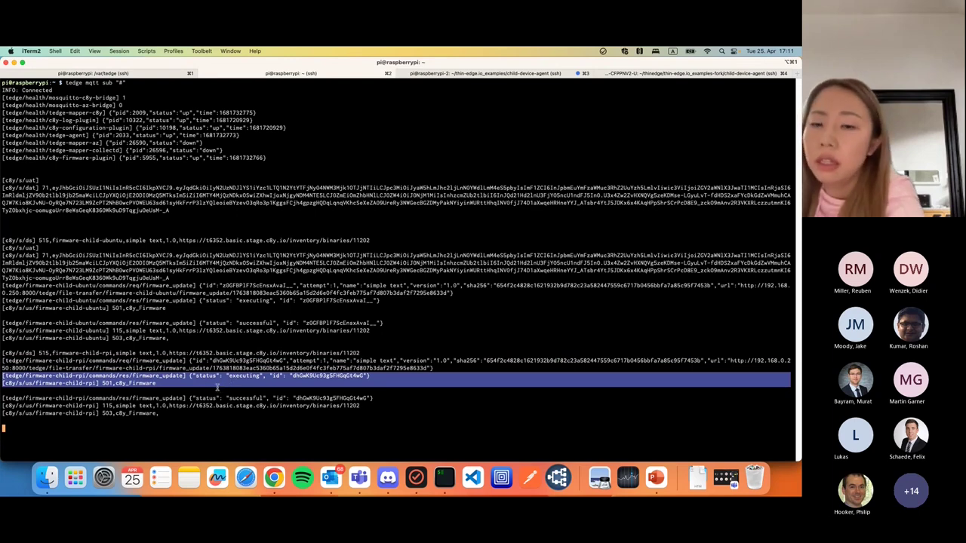
click(399, 392)
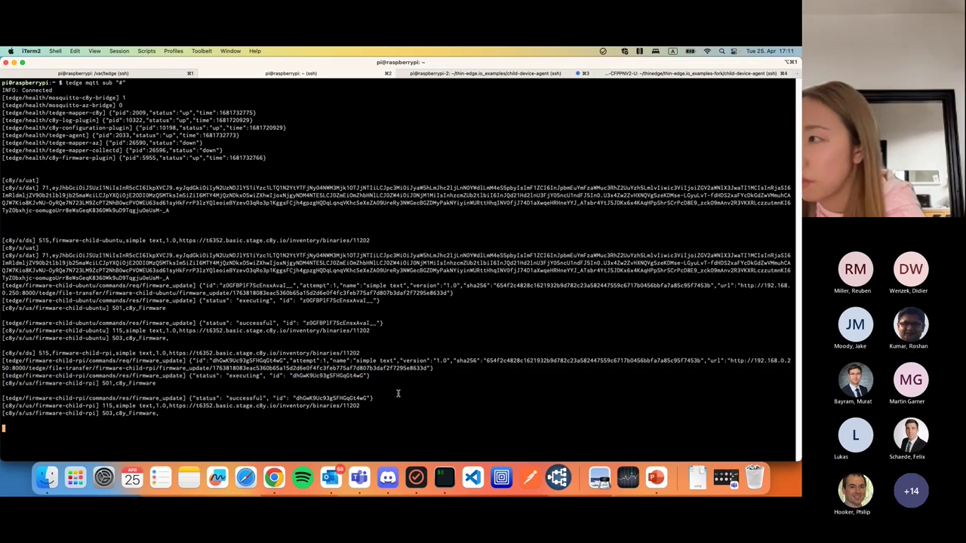
click(451, 74)
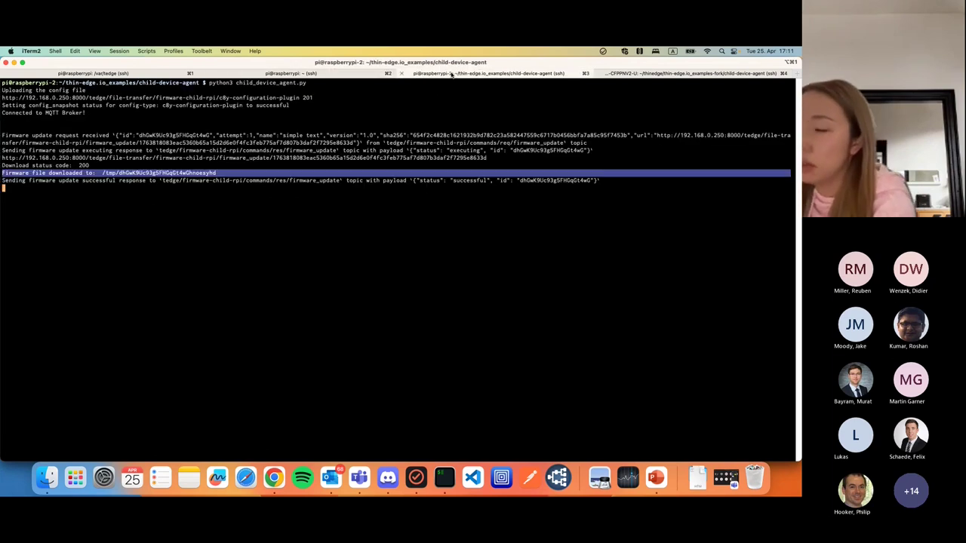
Step: Highlight the agent's download URL, status and 'Firmware file downloaded' lines, then return to the MQTT log
click(276, 190)
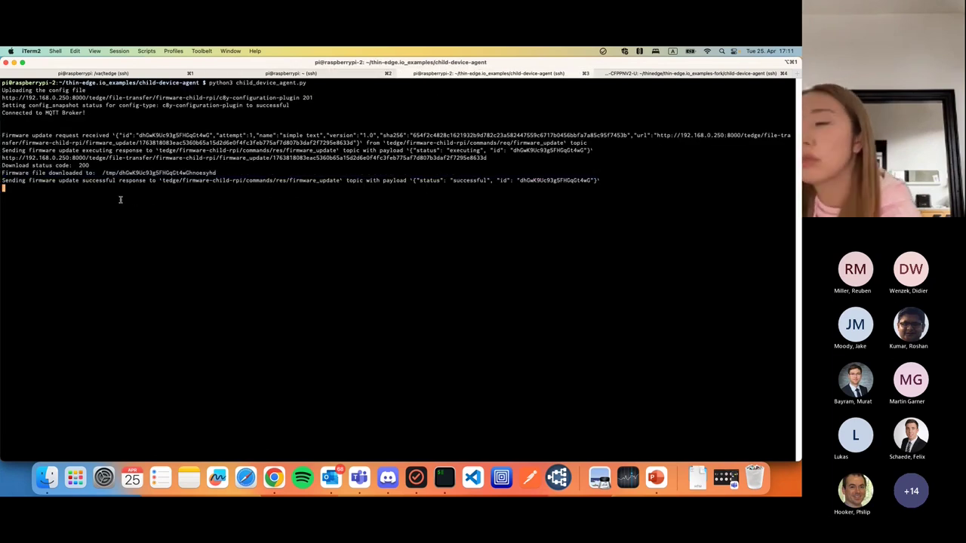
drag(219, 175, 1, 158)
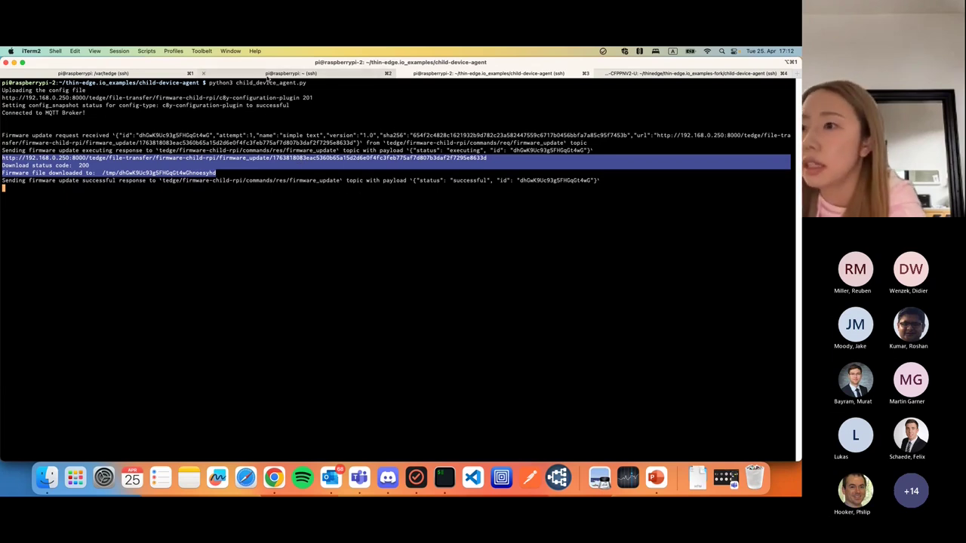
click(267, 76)
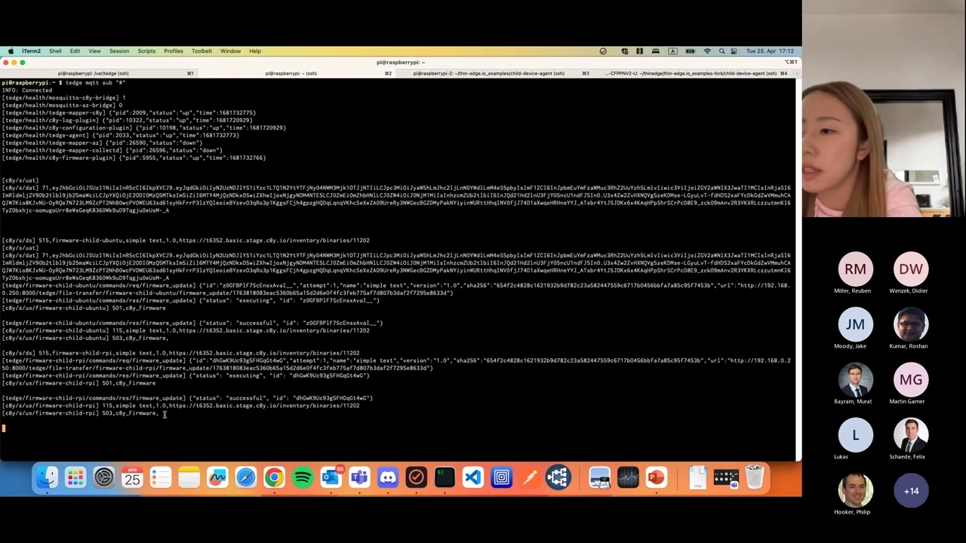
Step: Highlight the final log lines, including child-rpi's successful status and the 115 firmware message URL
drag(163, 414, 3, 398)
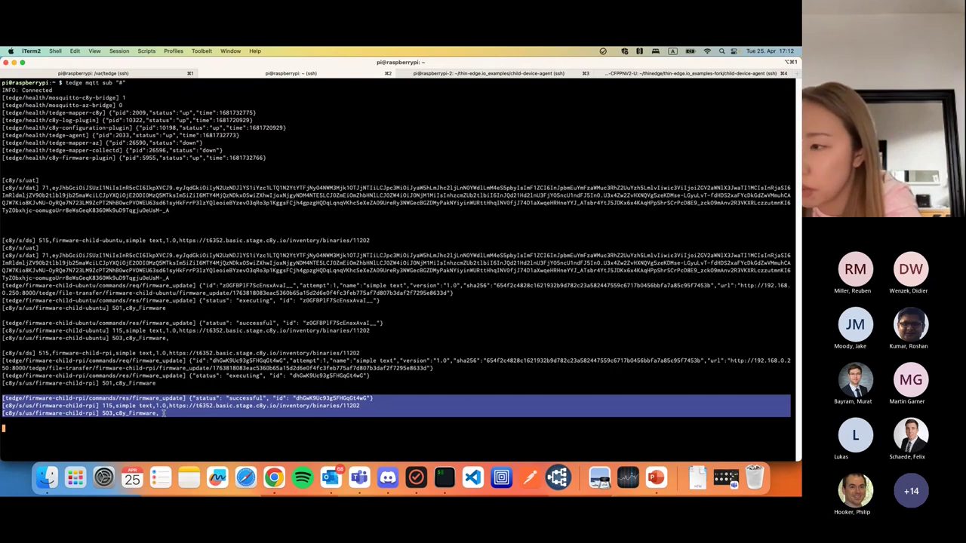
drag(376, 399, 3, 398)
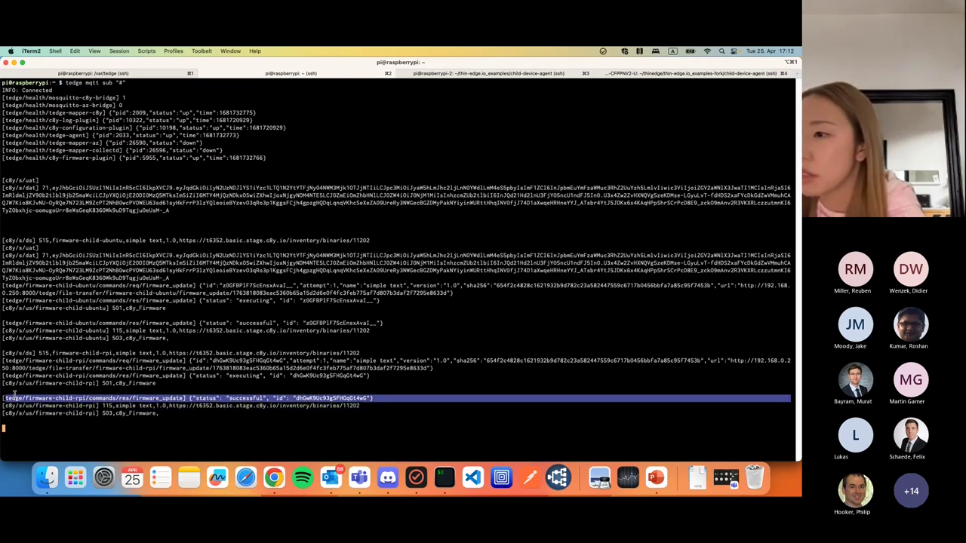
click(162, 414)
drag(162, 414, 3, 406)
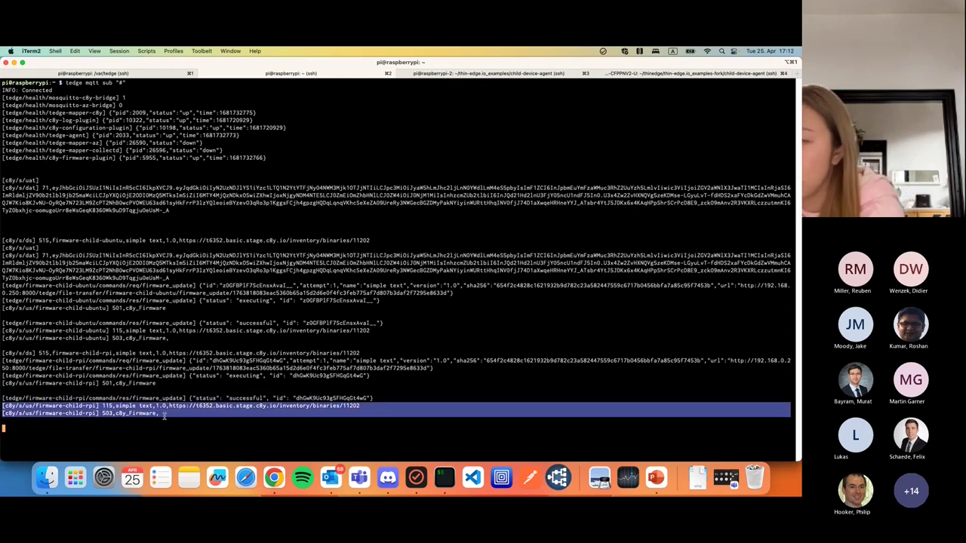
click(161, 414)
drag(161, 414, 89, 414)
drag(346, 406, 101, 406)
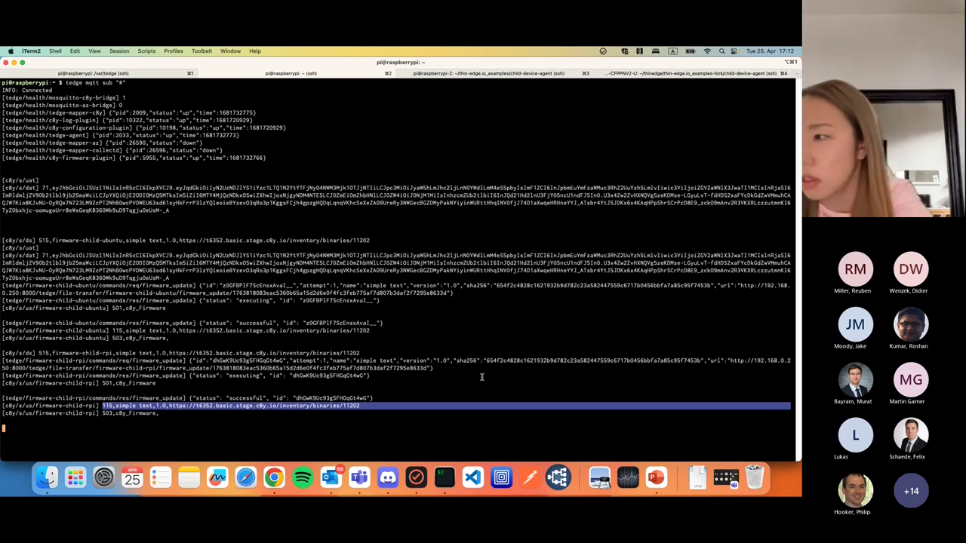
click(81, 374)
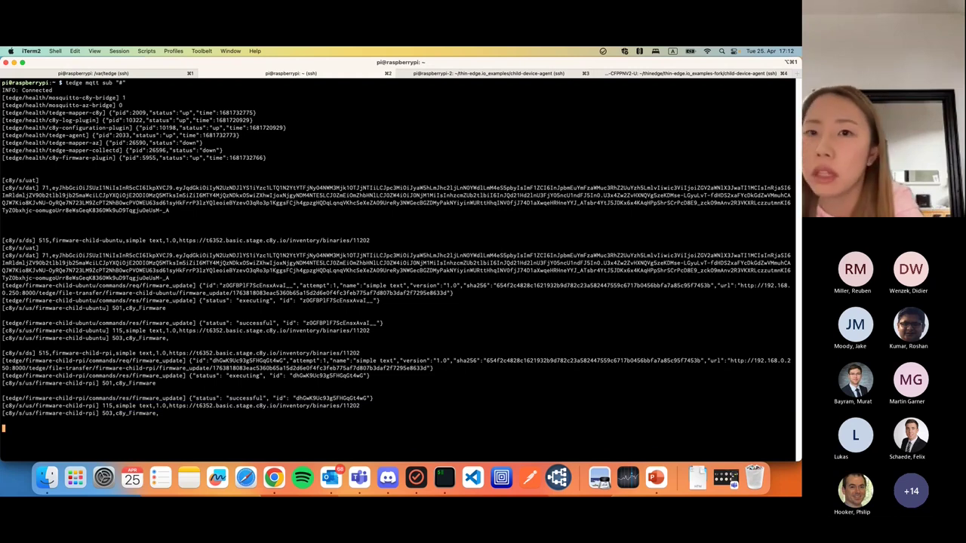
Step: Present the PowerPoint slide show from the current slide, advancing to the Summary slide
key(super+Tab)
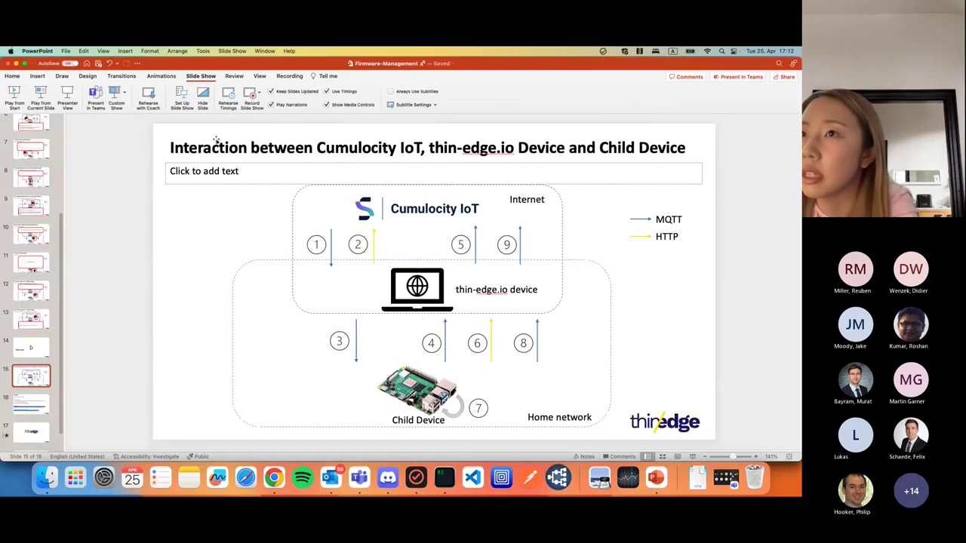
click(42, 99)
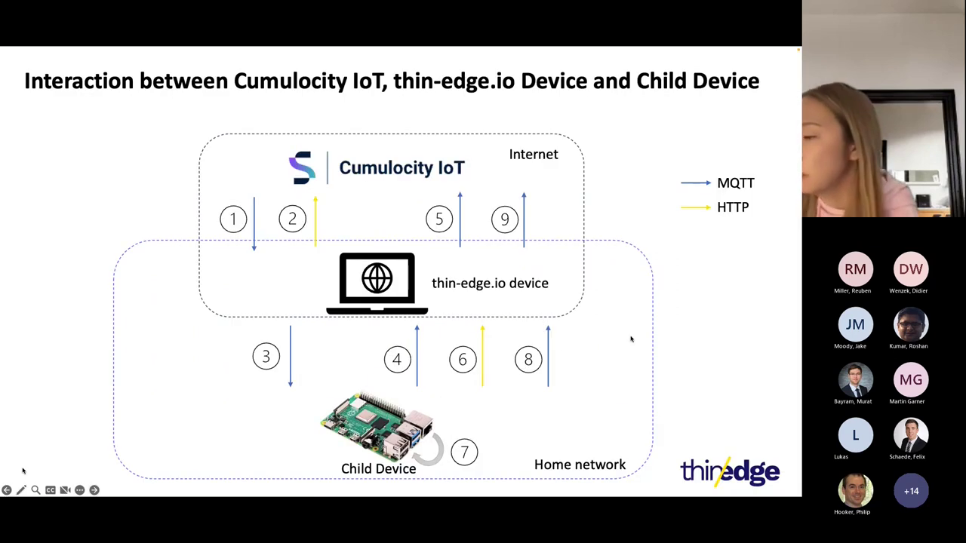
key(Right)
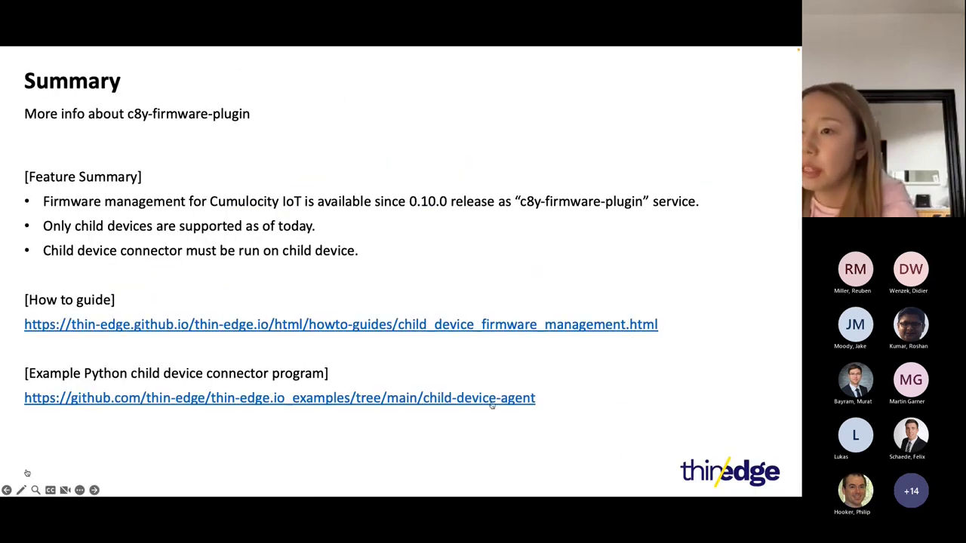